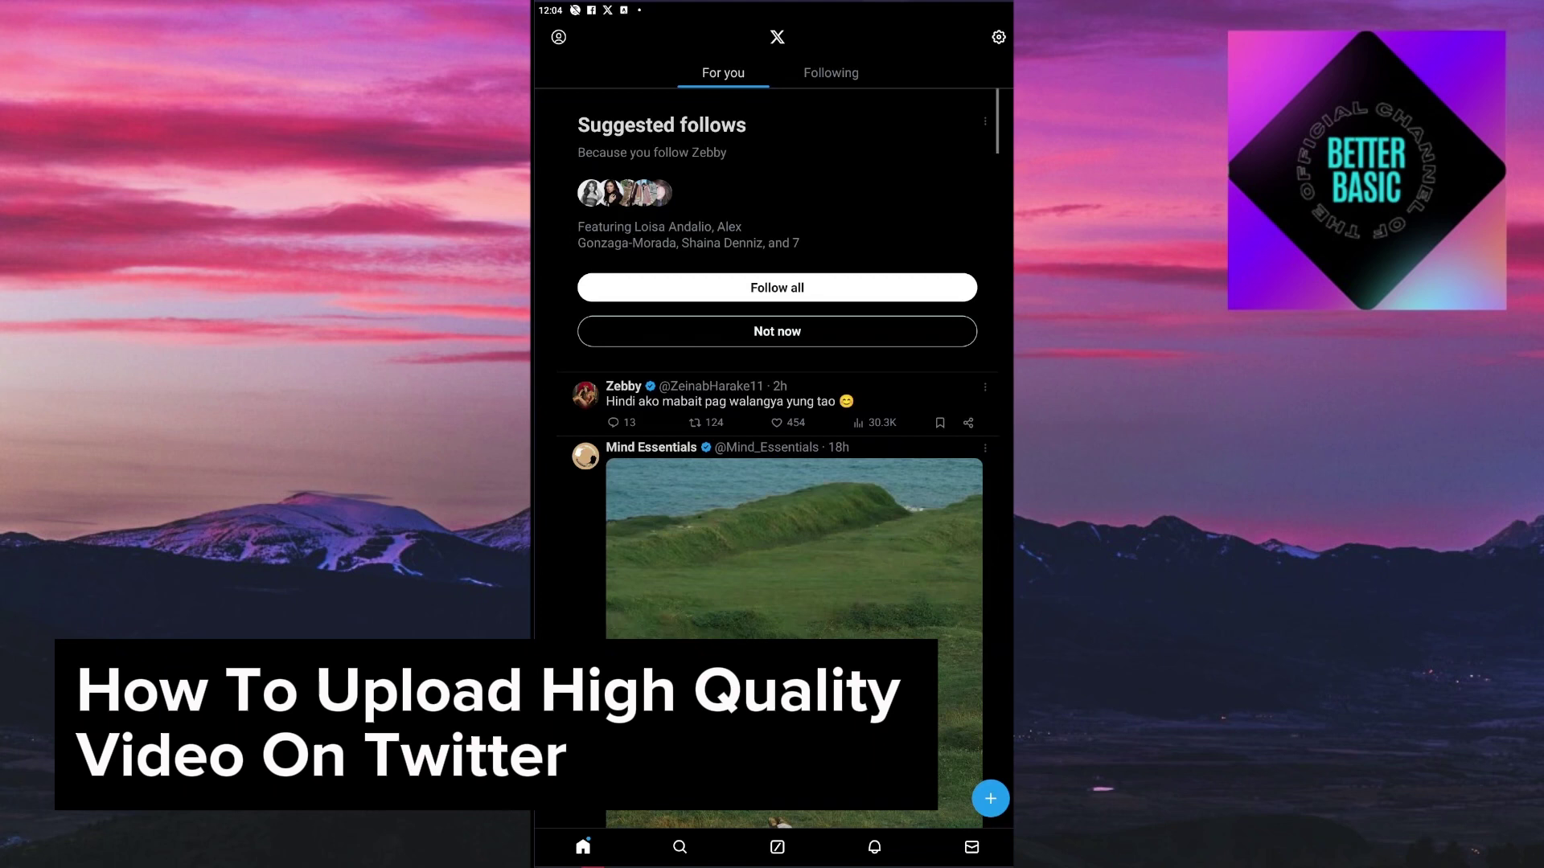
{"action": "scroll", "coordinate": [907, 536], "scroll_direction": "down", "scroll_amount": 5}
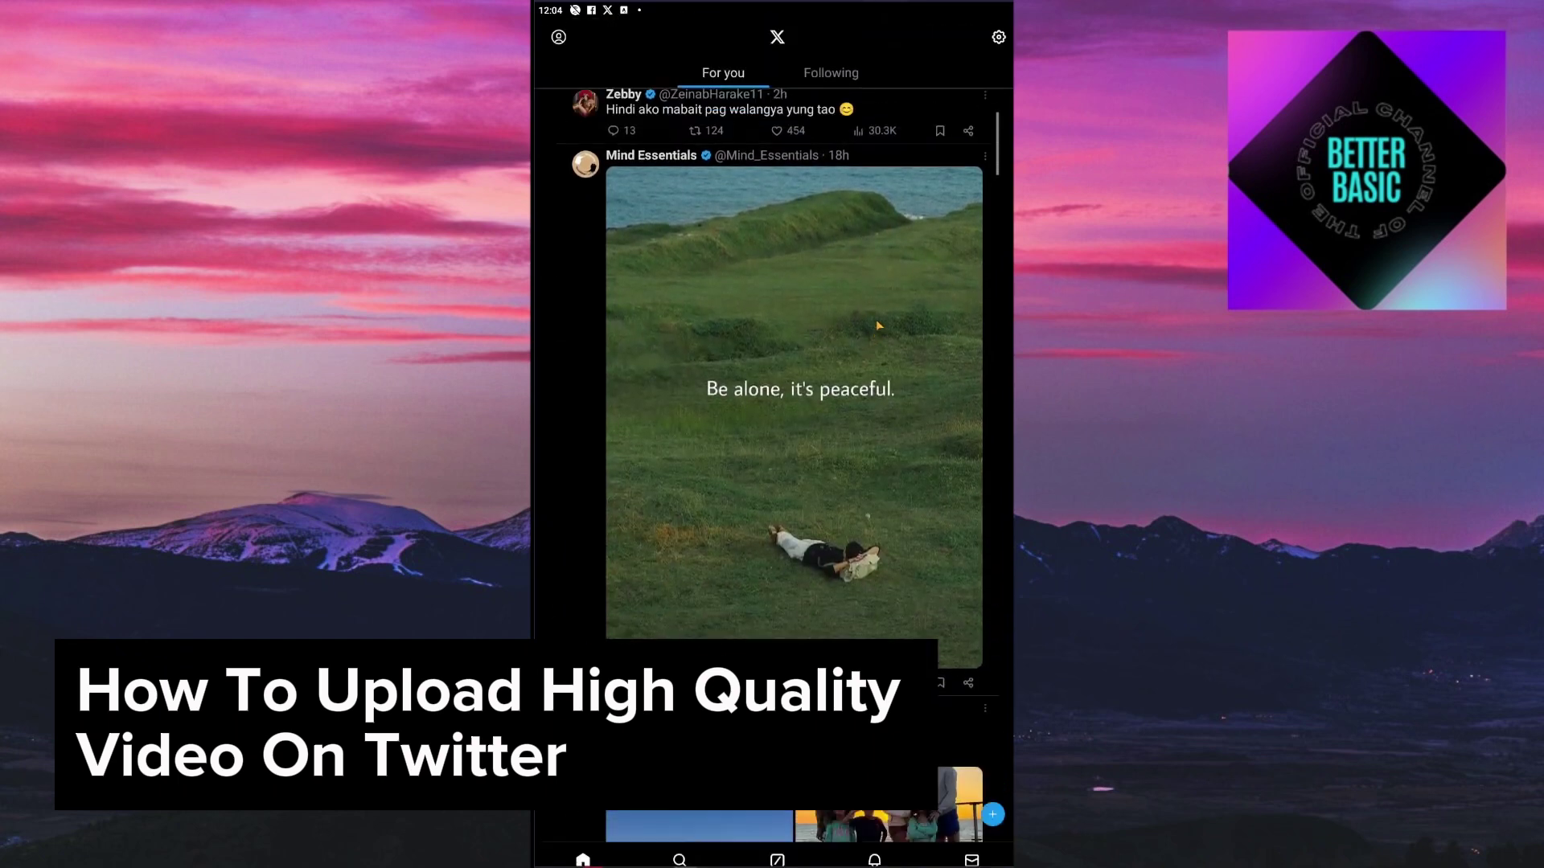
{"action": "scroll", "coordinate": [897, 302], "scroll_direction": "down", "scroll_amount": 1}
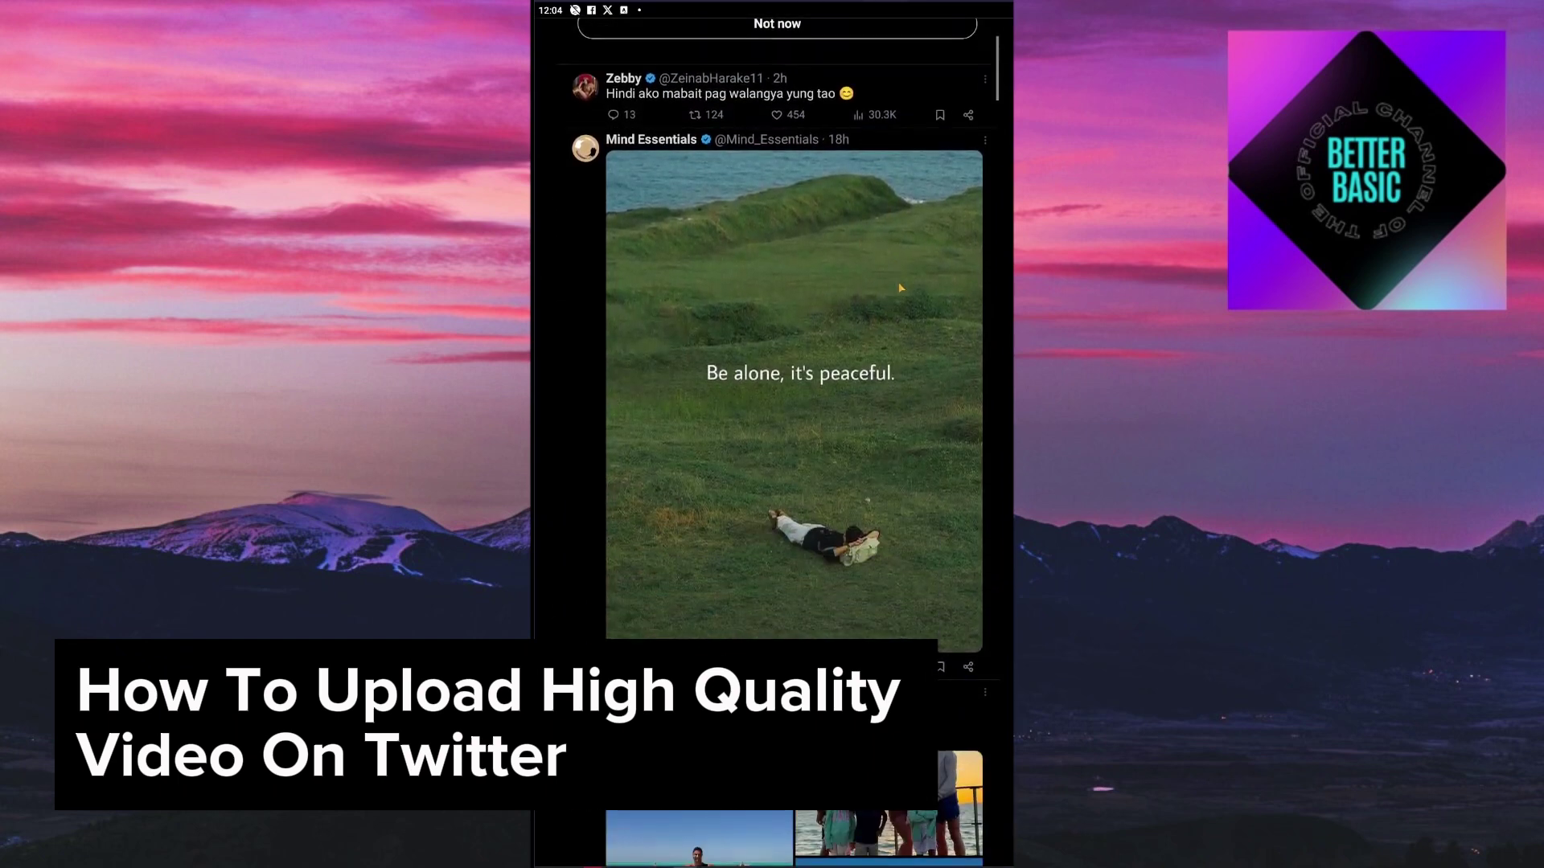
{"action": "scroll", "coordinate": [900, 291], "scroll_direction": "up", "scroll_amount": 5}
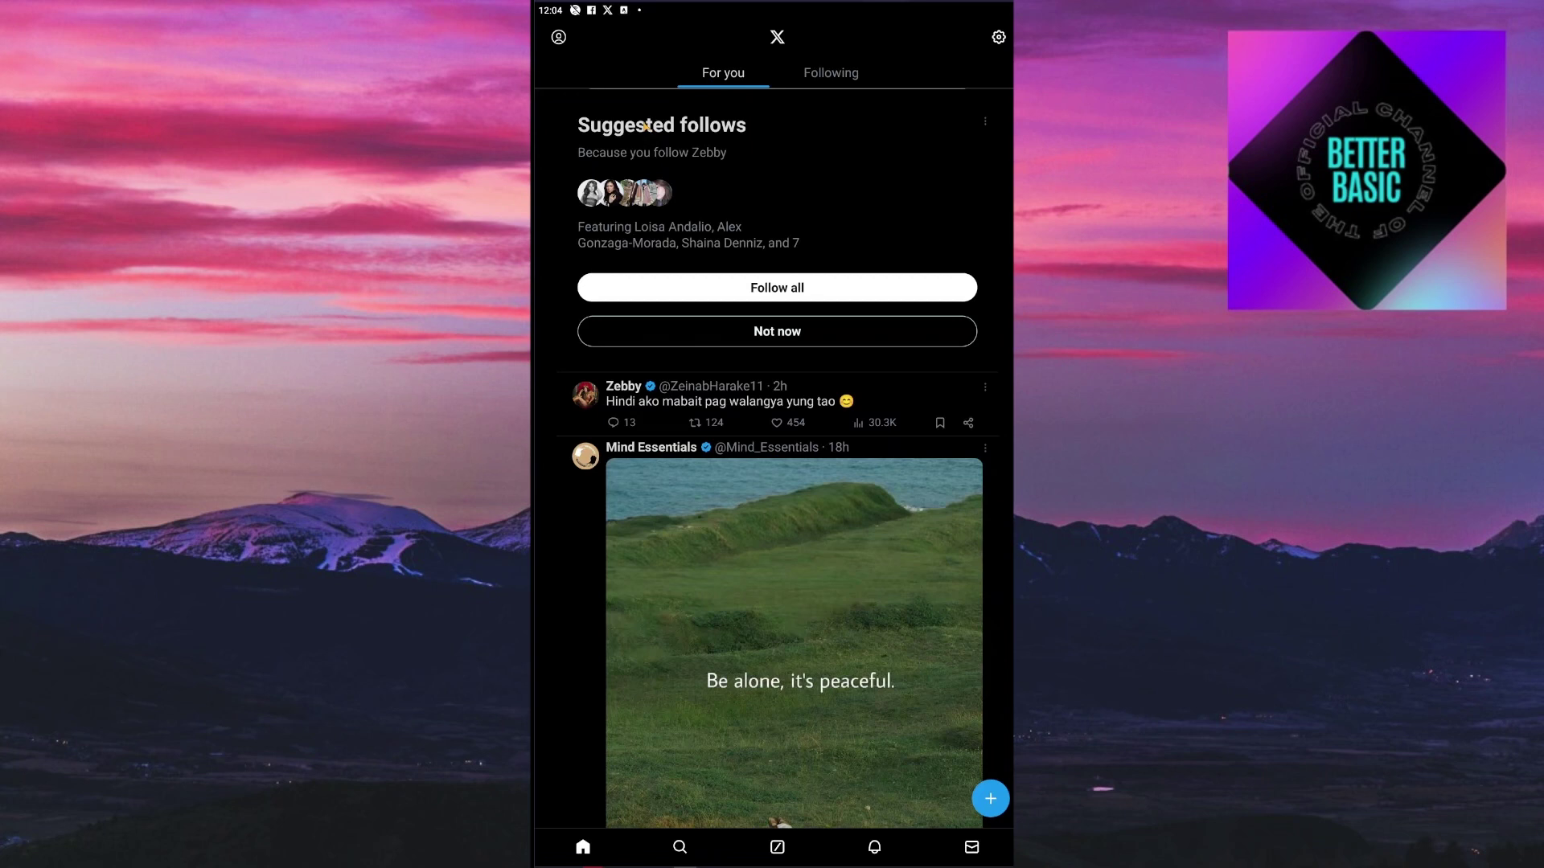
- Go to Settings and privacy via the side menu's Settings & Support section
{"action": "left_click", "coordinate": [559, 37]}
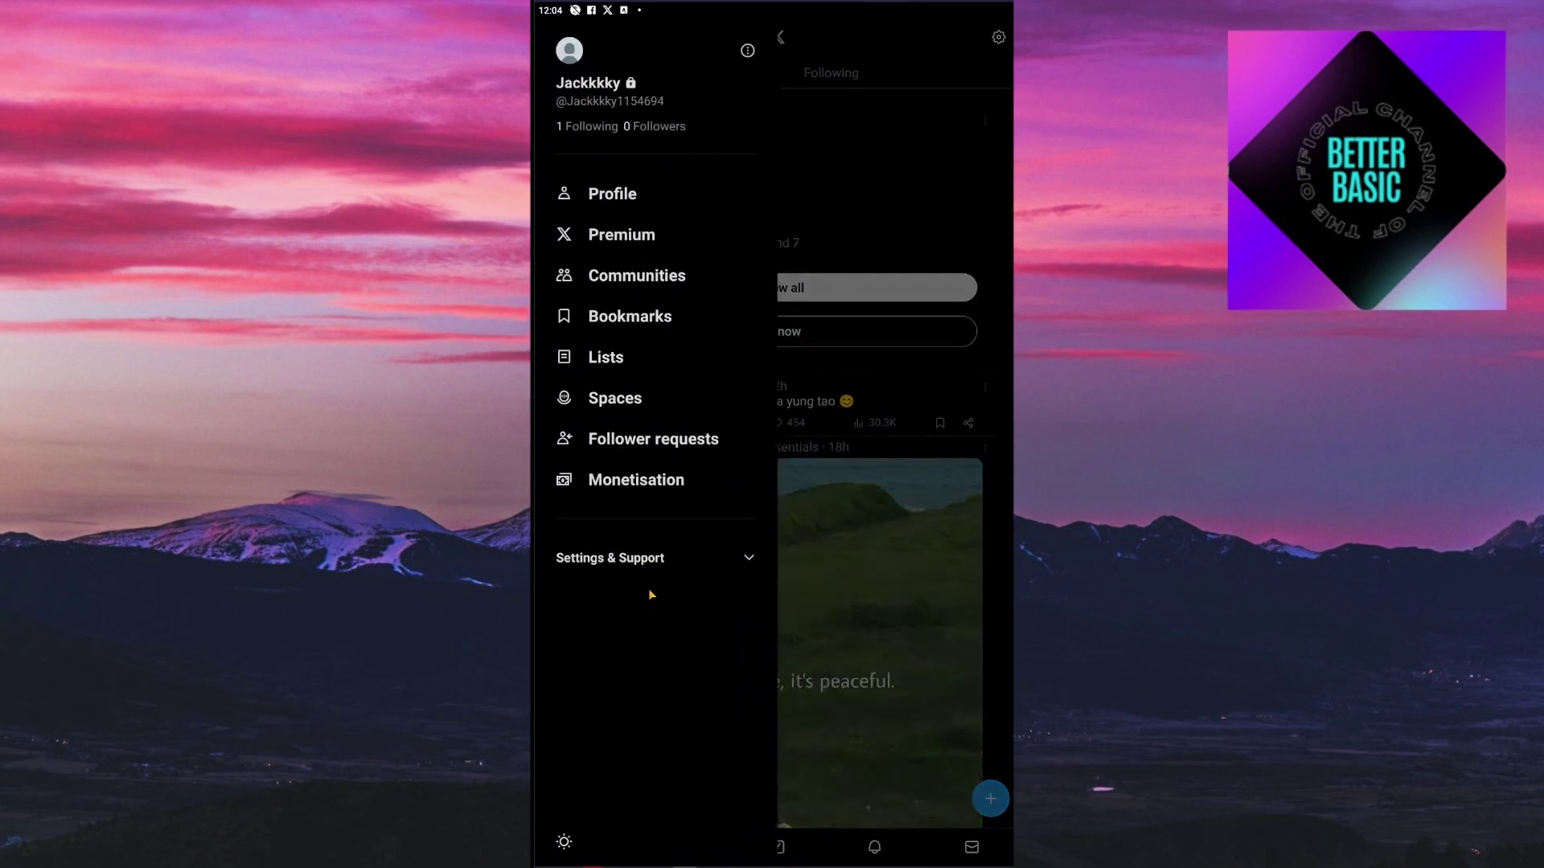
{"action": "left_click", "coordinate": [648, 561]}
{"action": "left_click", "coordinate": [626, 601]}
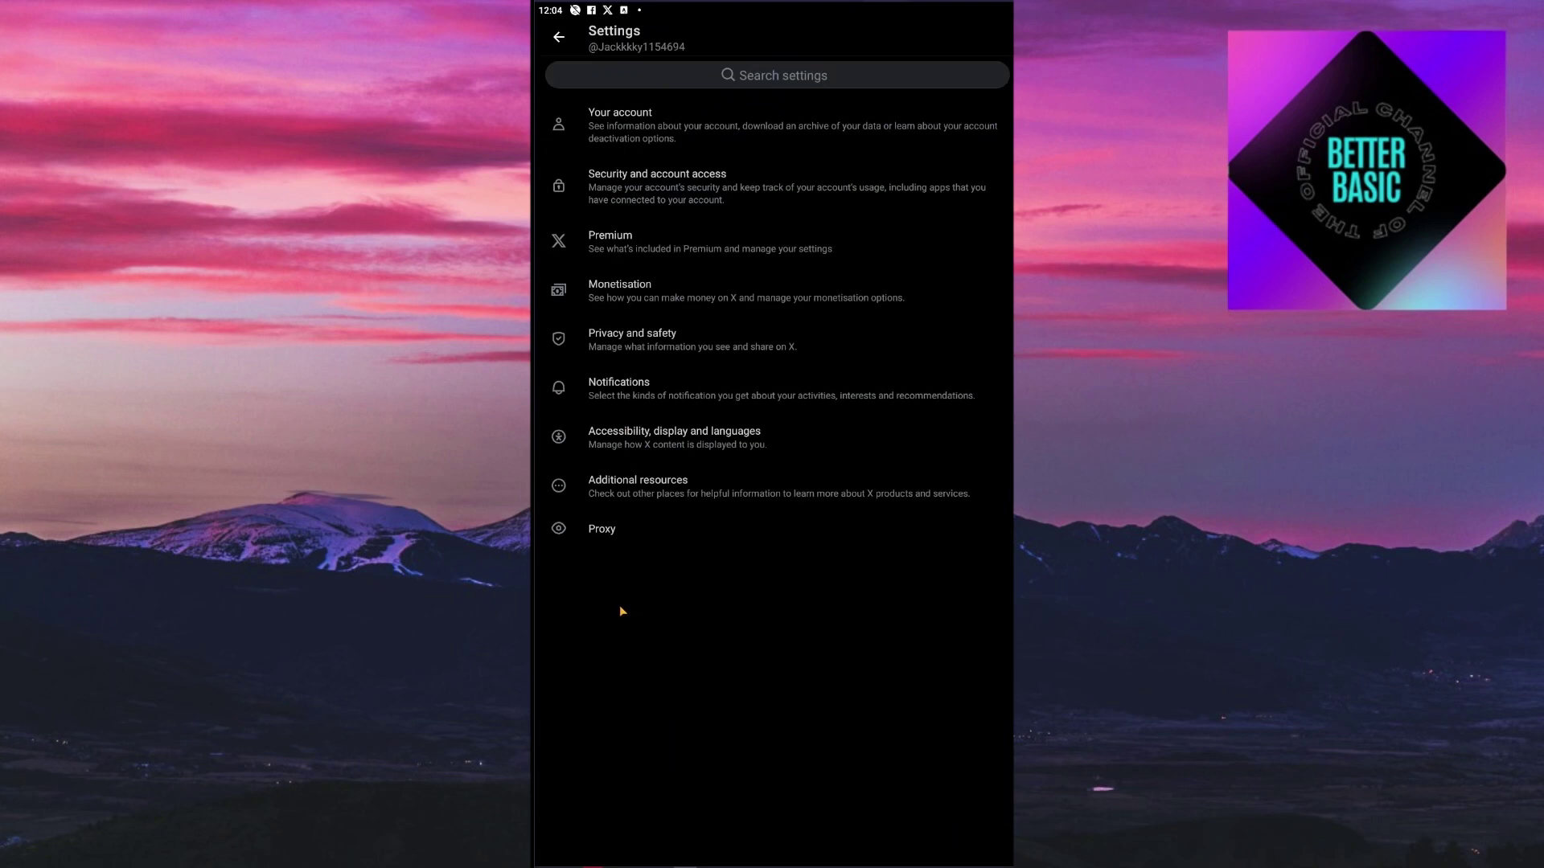
- Open the Accessibility, display and languages section of Settings
{"action": "left_click", "coordinate": [713, 445]}
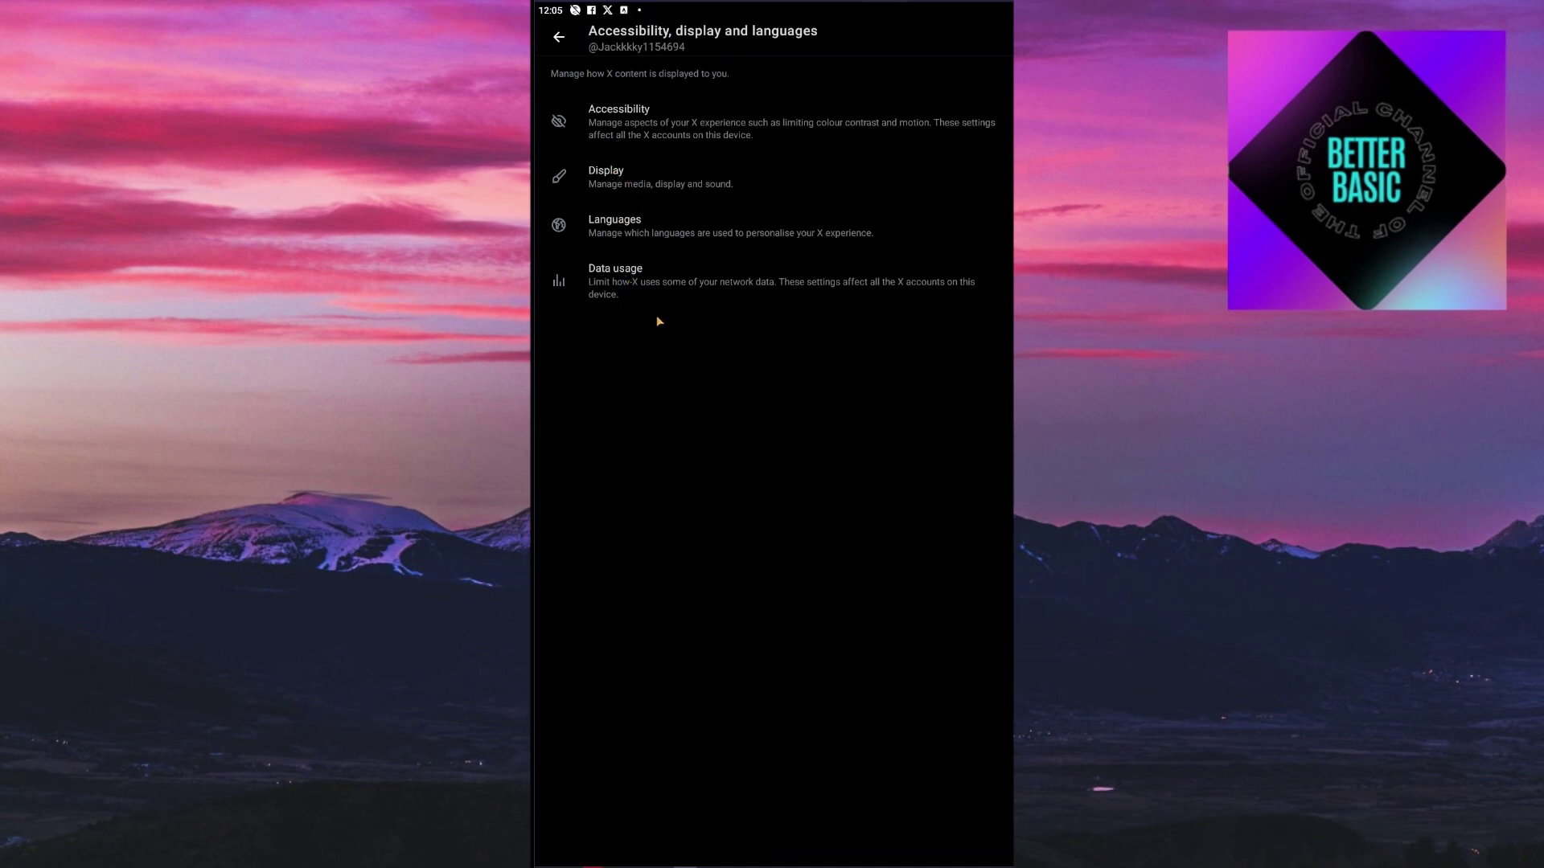
- In Data usage, switch Data saver on and then back off
{"action": "left_click", "coordinate": [637, 282]}
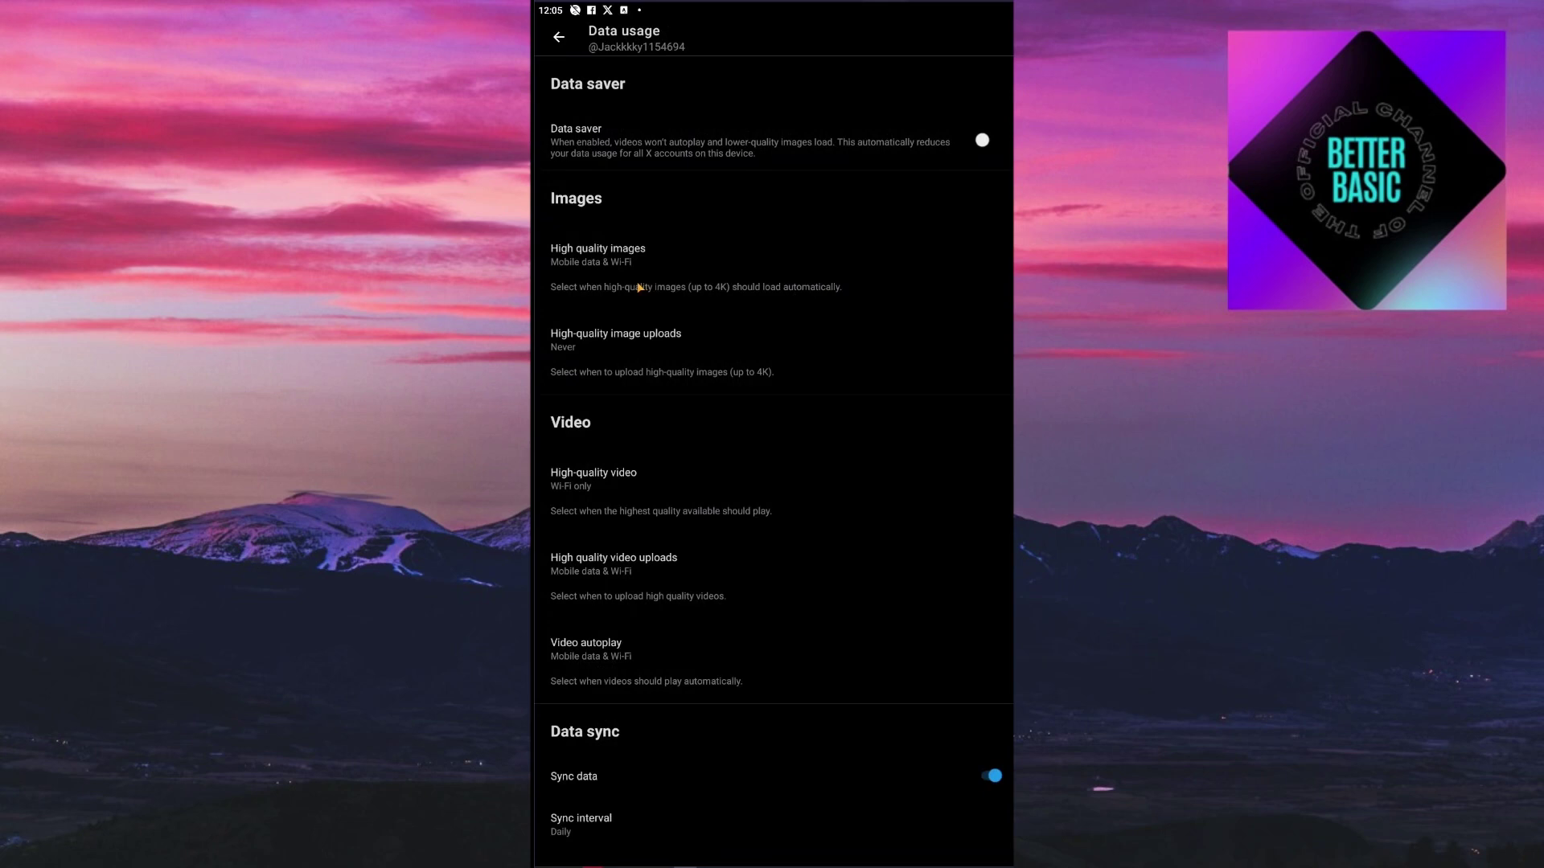
{"action": "left_click", "coordinate": [985, 142]}
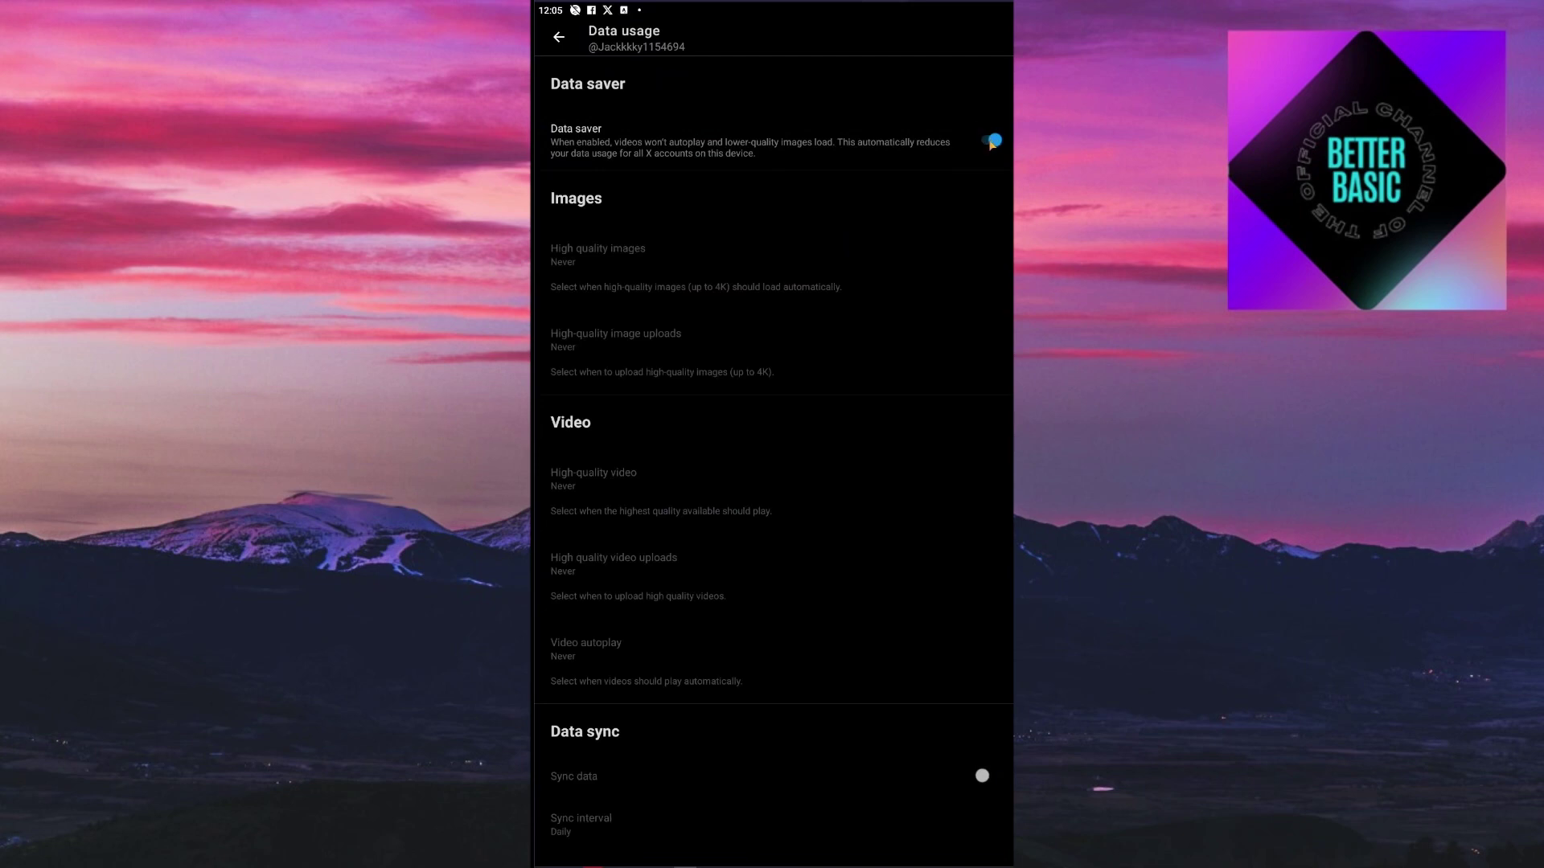
{"action": "left_click", "coordinate": [992, 147]}
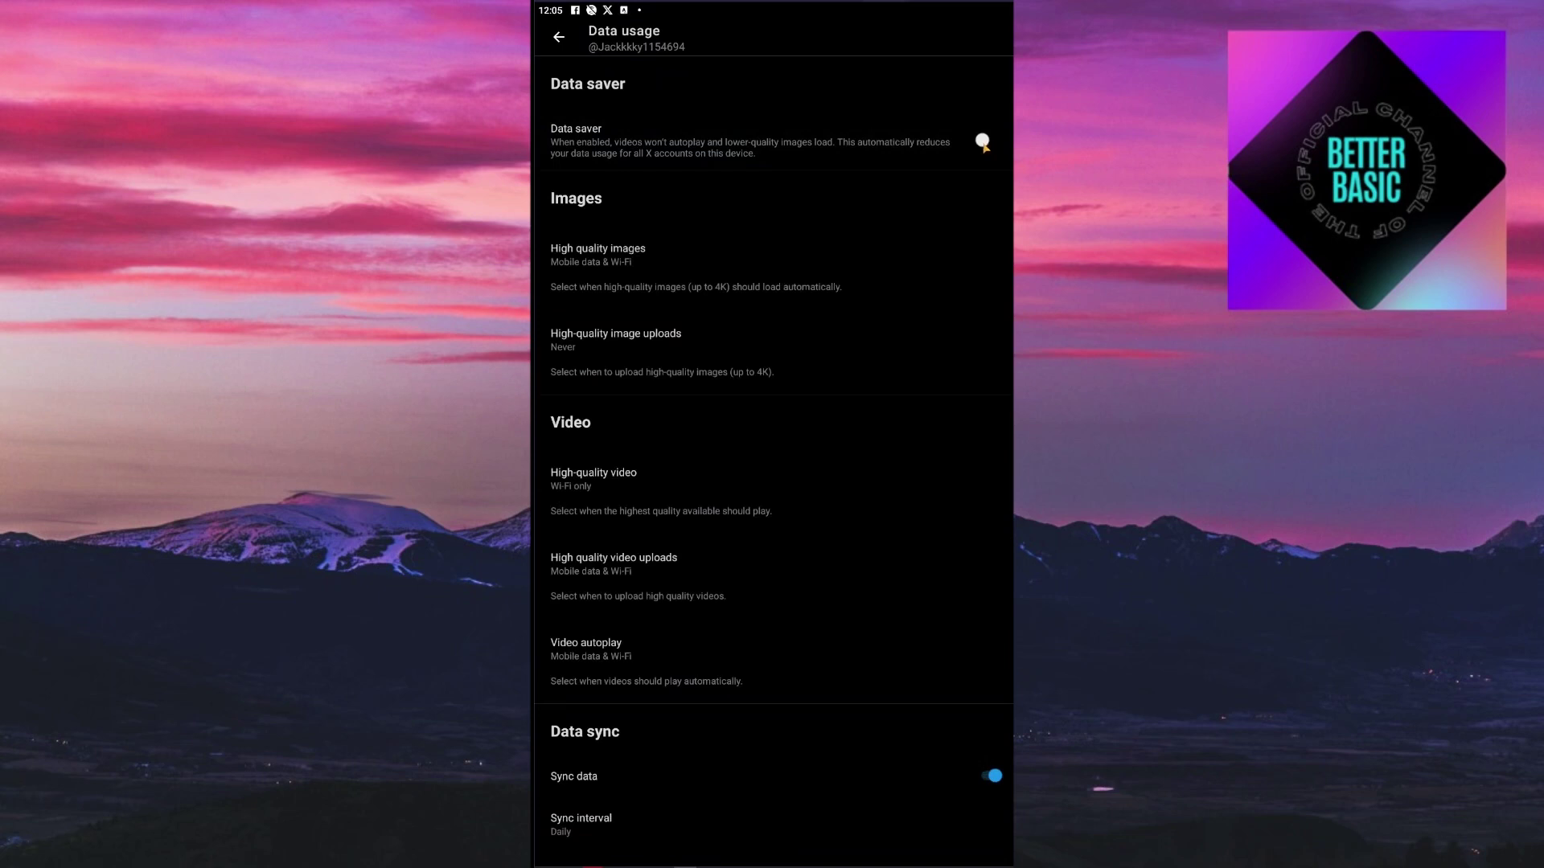
{"action": "scroll", "coordinate": [796, 398], "scroll_direction": "down", "scroll_amount": 1}
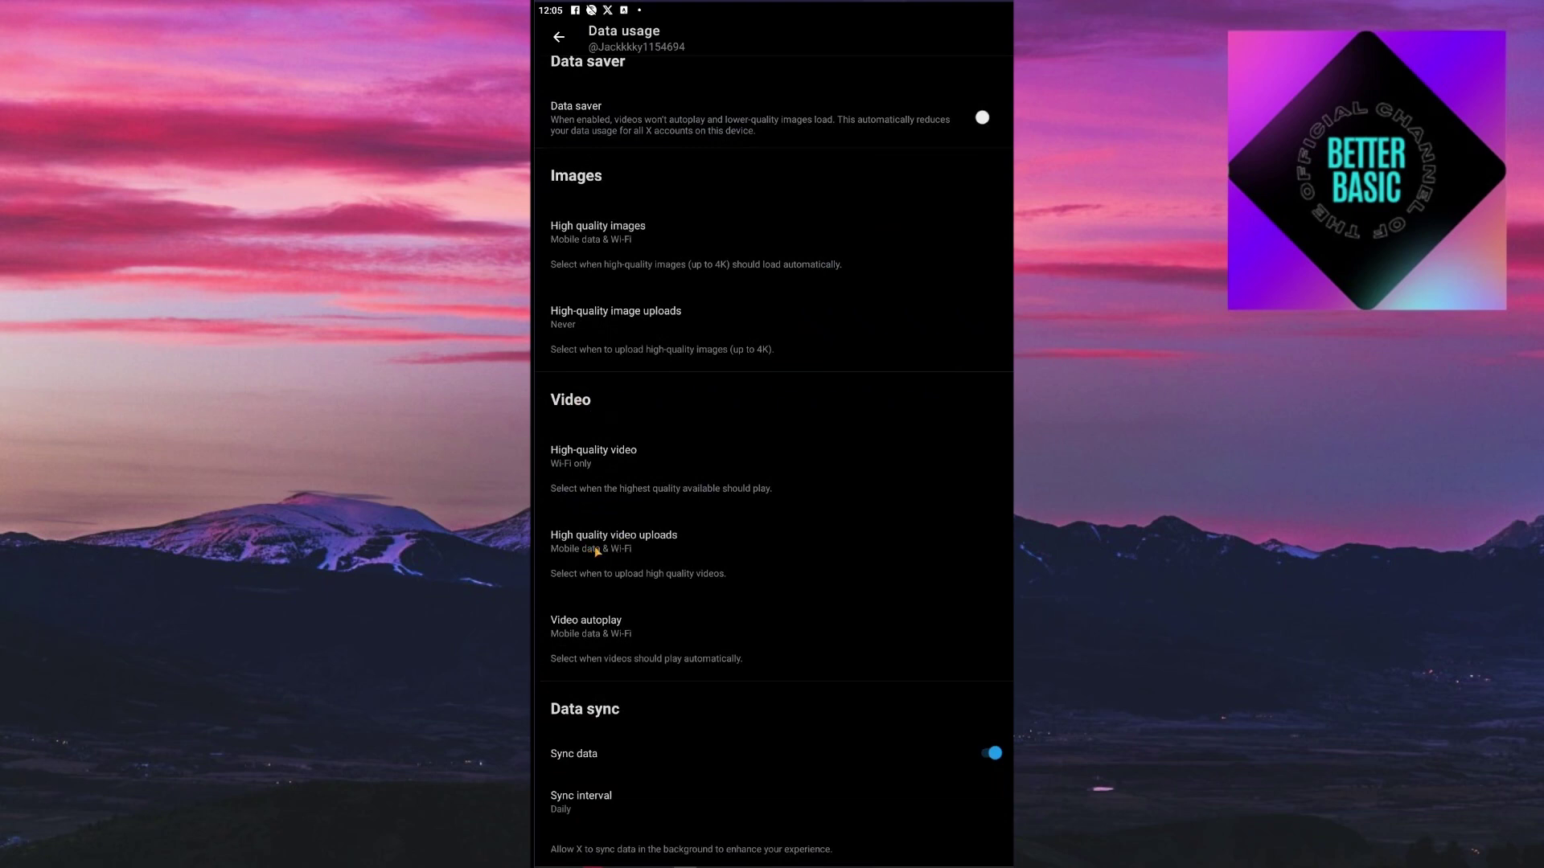
- Show the High quality video uploads network choices, leaving Mobile data & Wi-Fi selected
{"action": "left_click", "coordinate": [601, 549]}
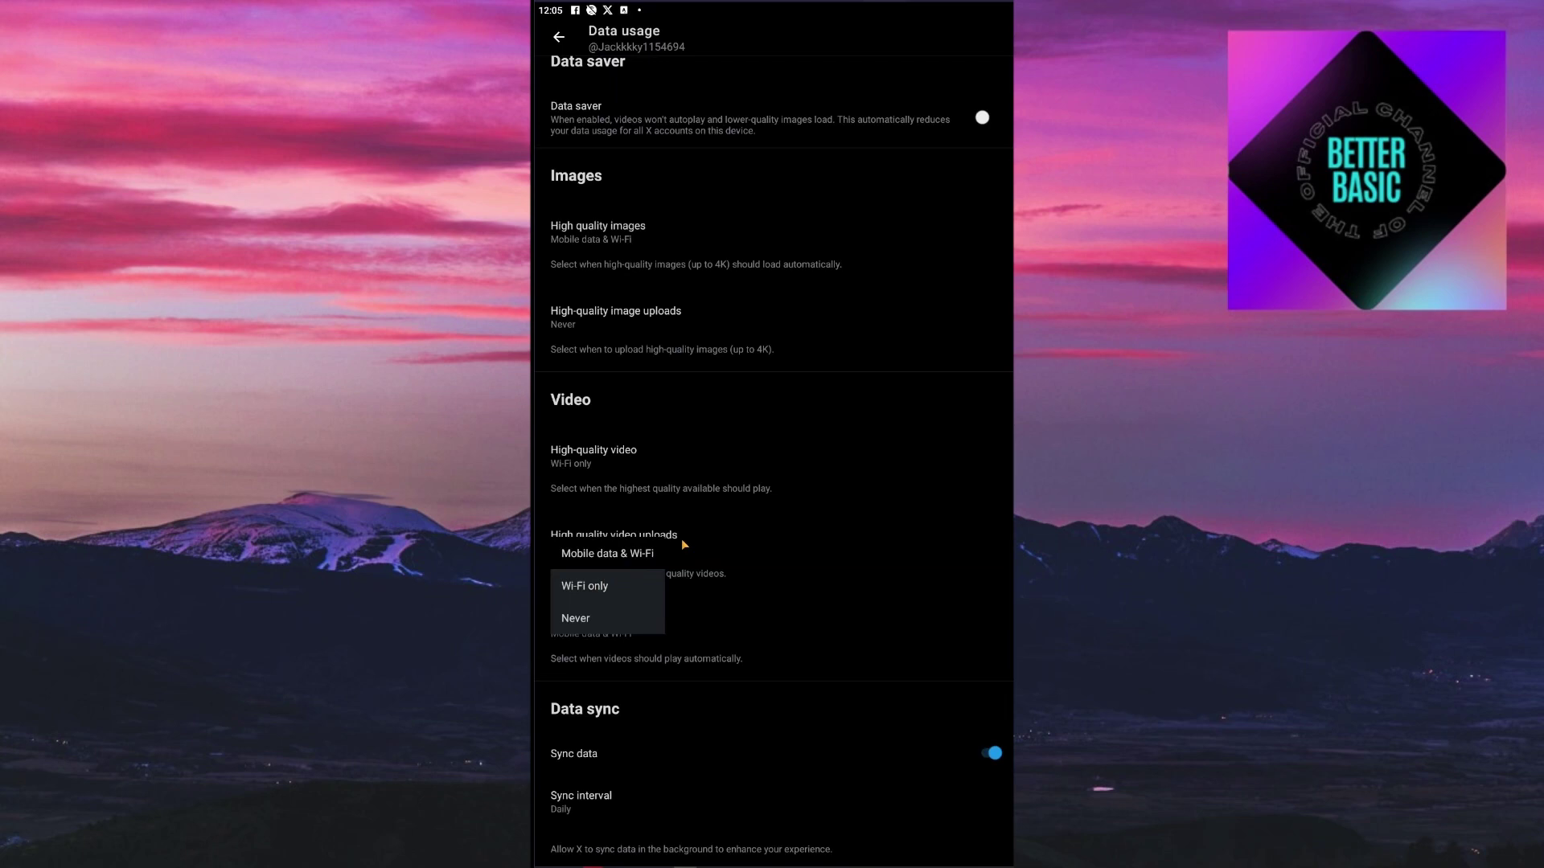
{"action": "left_click", "coordinate": [681, 543]}
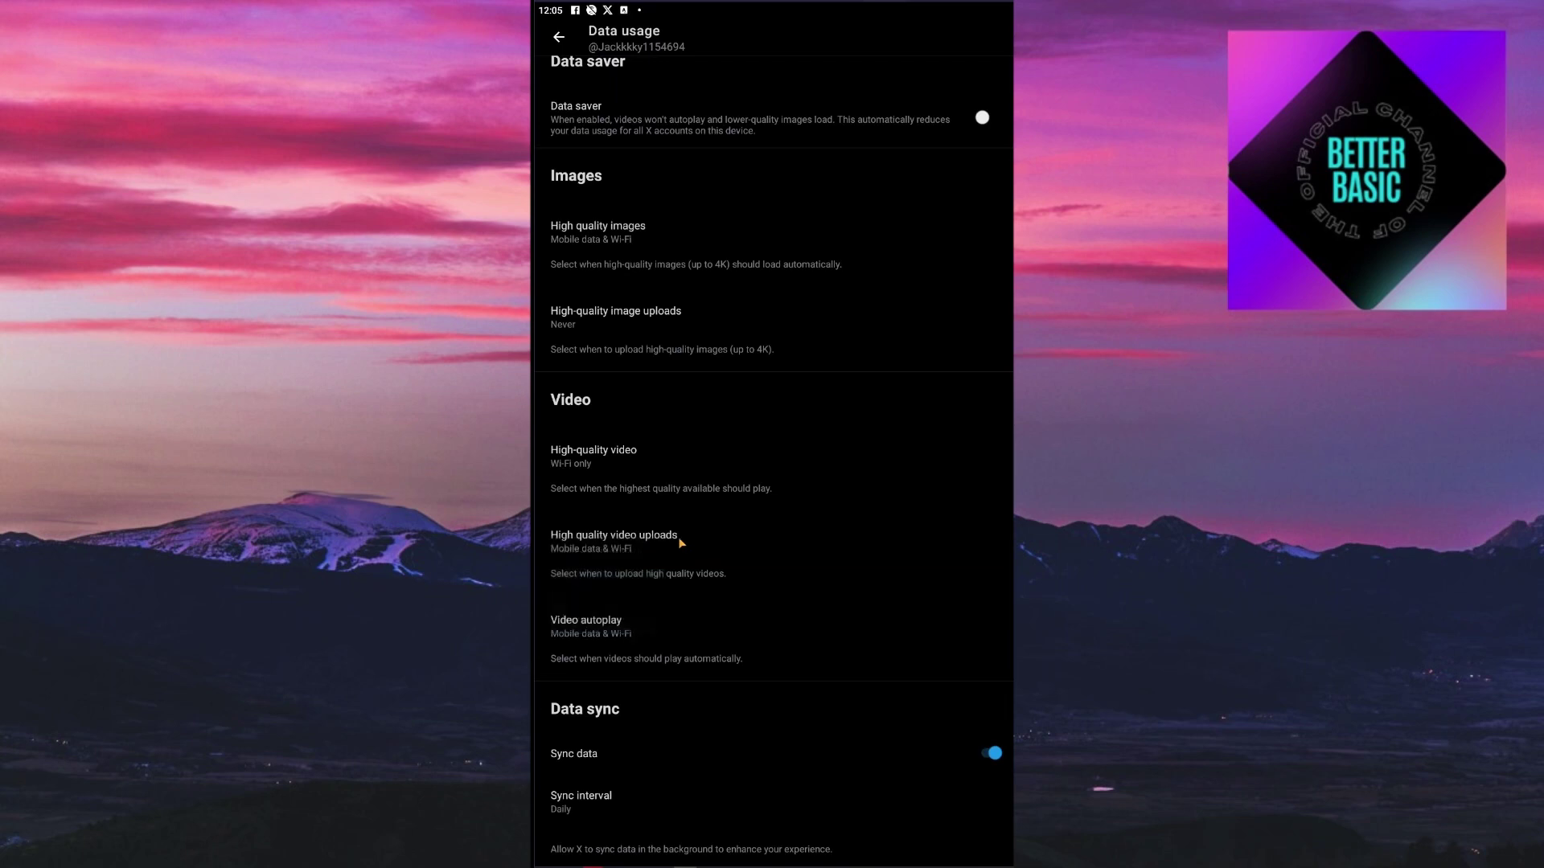
{"action": "left_click", "coordinate": [627, 543]}
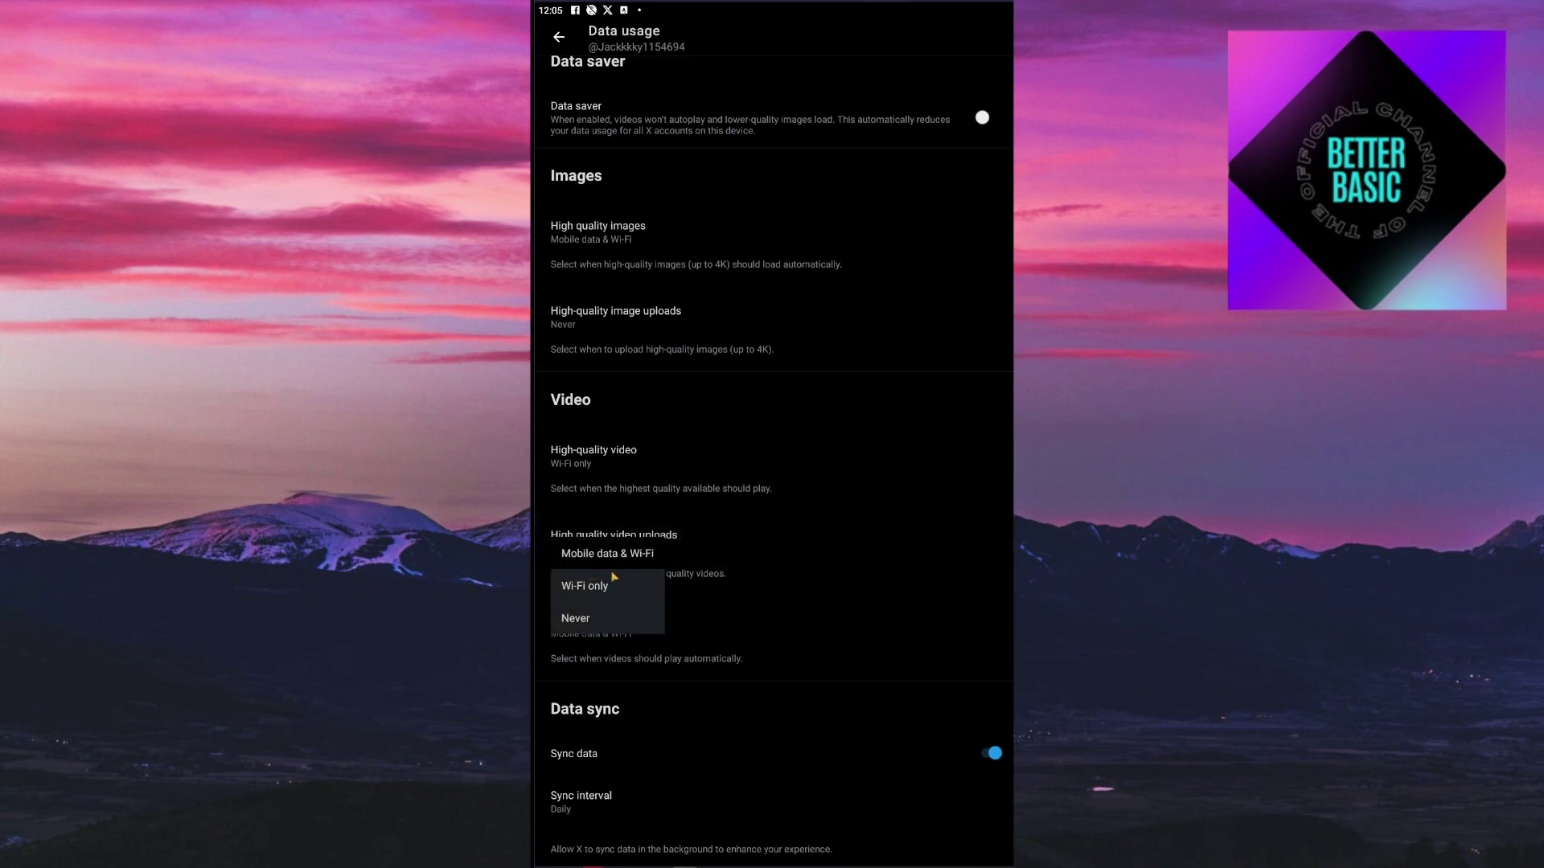